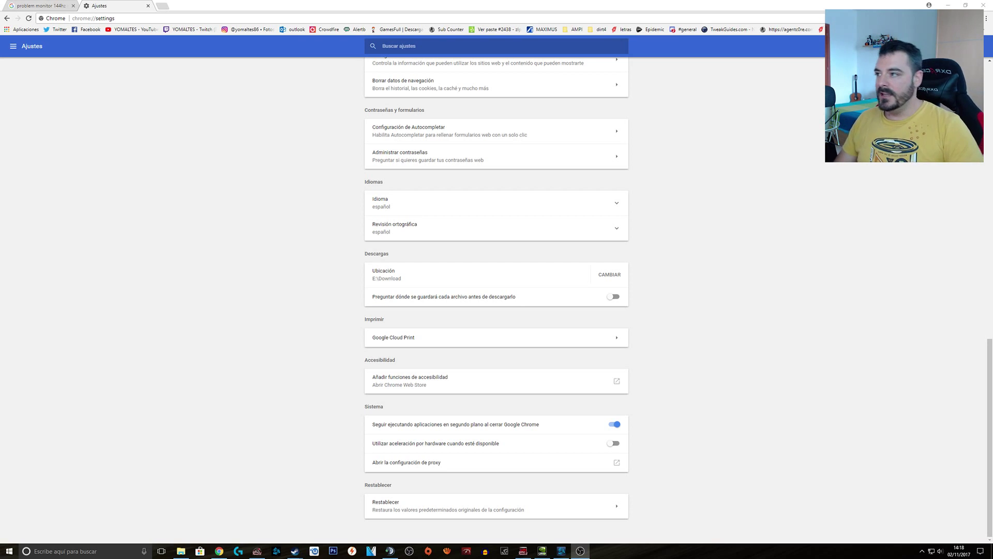
Switch to the Google results tab for 'problem monitor 144hz and monitor 60hz'
left_click(18, 4)
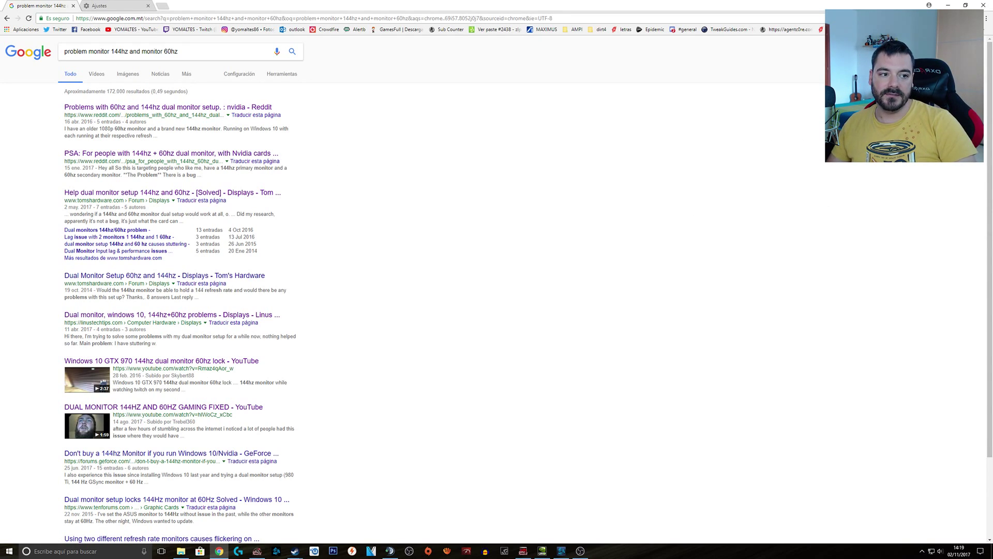
key("alt+Tab")
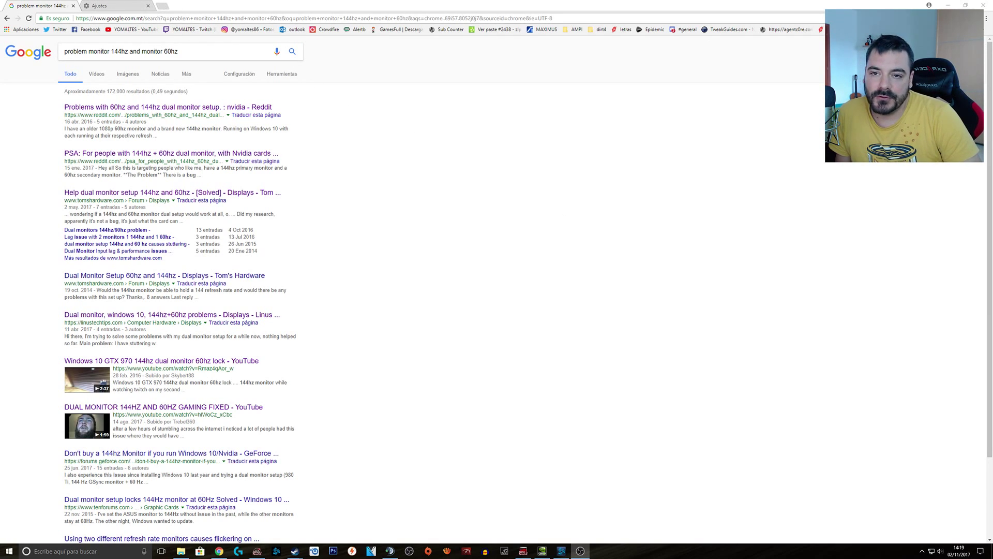
Open Chrome's Configuración and scroll to Sistema, where 'Utilizar aceleración por hardware' is off
left_click(985, 20)
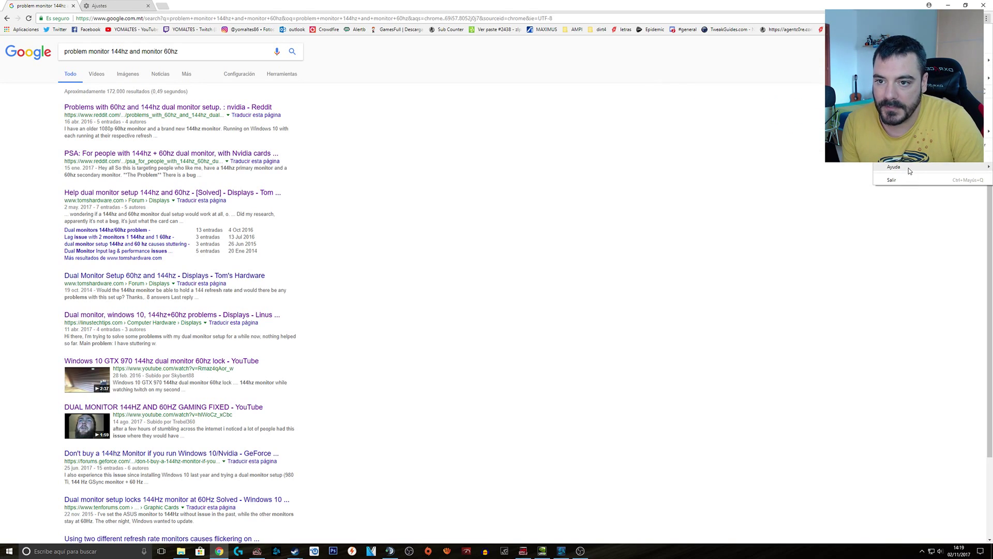
mouse_move(915, 168)
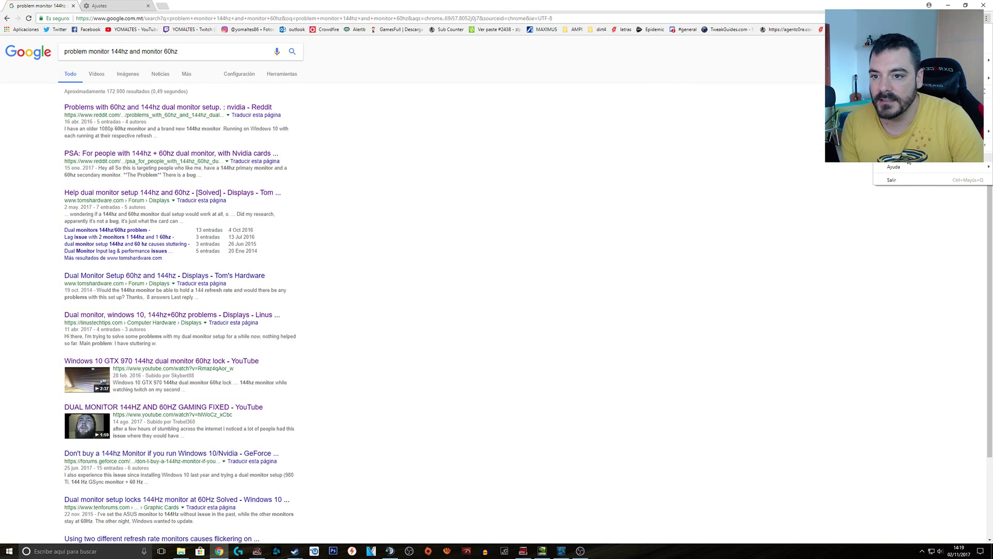
left_click(908, 159)
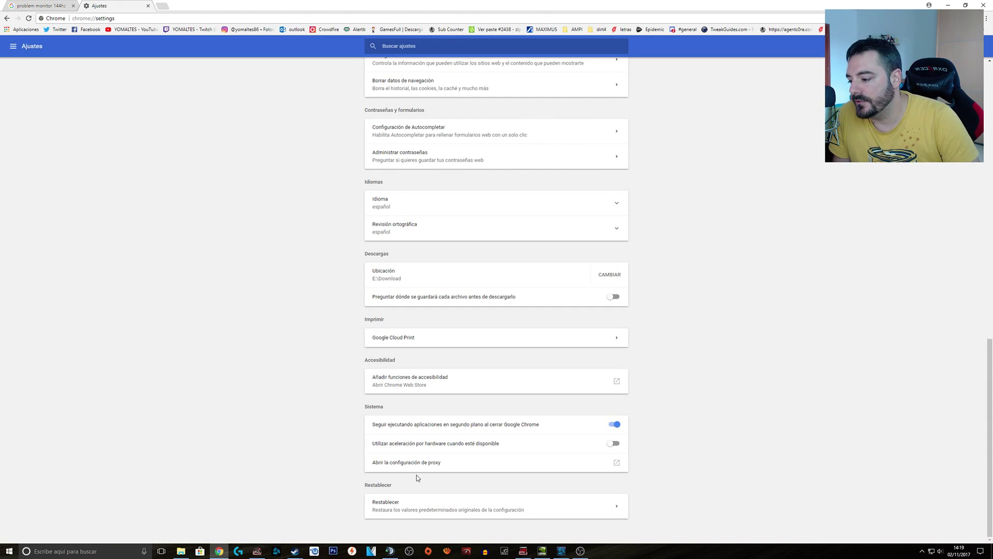
scroll(268, 393, "up", 15)
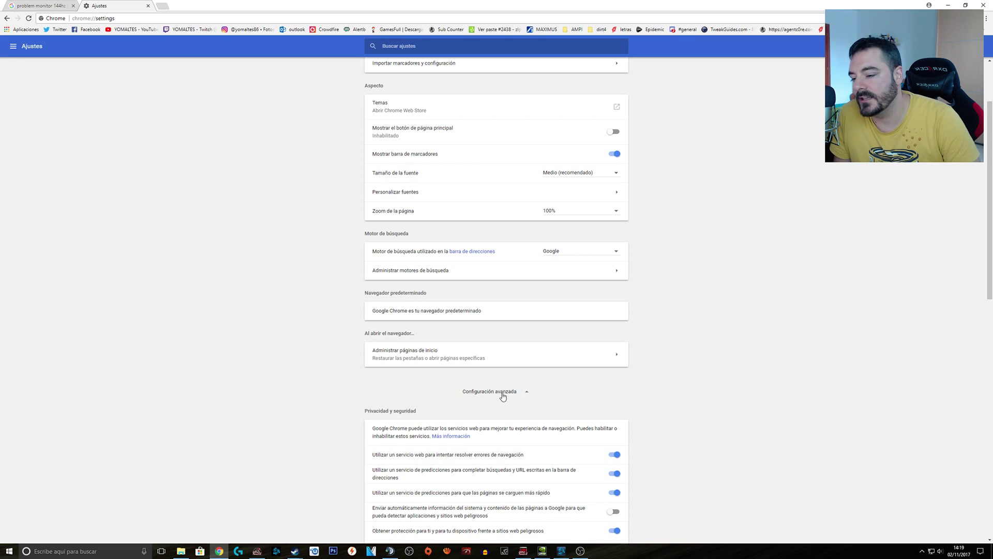
scroll(487, 394, "down", 3)
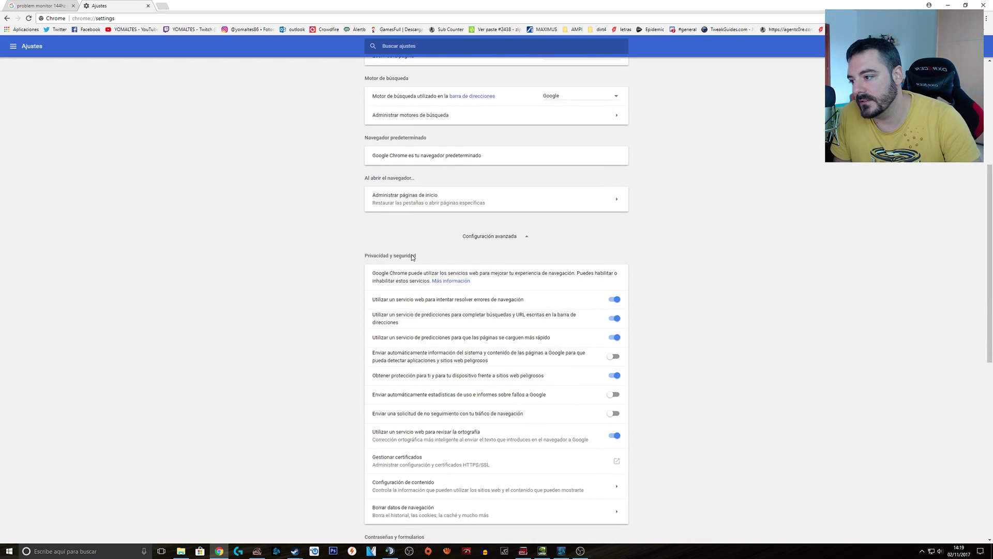
scroll(559, 314, "down", 4)
scroll(558, 314, "down", 5)
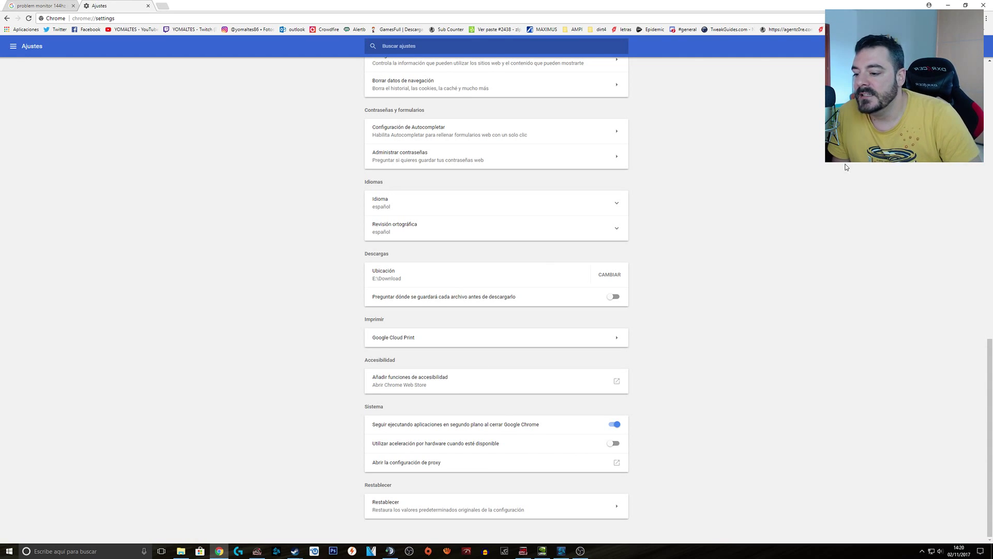
Bring up NVIDIA Control Panel on Configurar G-SYNC, enabled for full screen and windowed mode
left_click(542, 551)
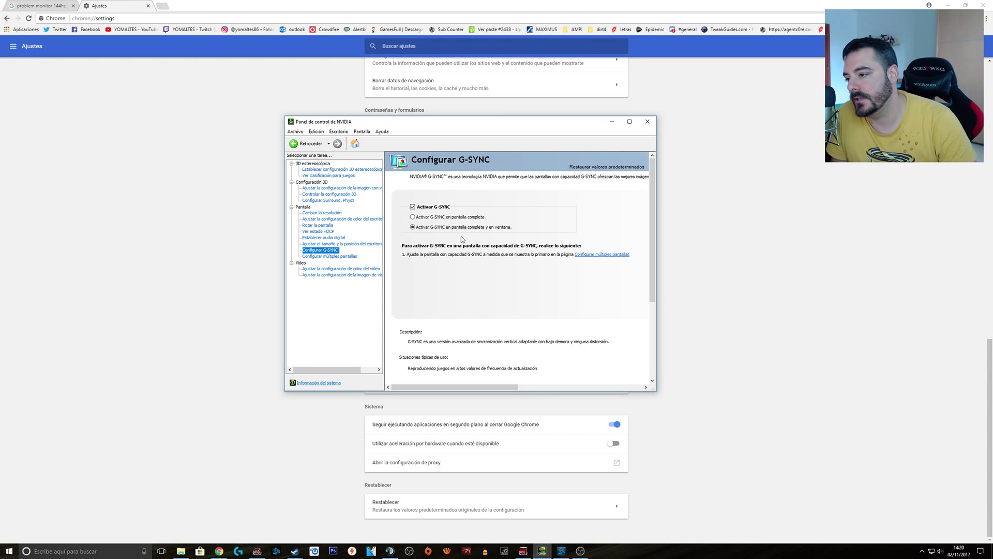
On the desktop size and position page, set the G-SYNC monitor's 'Realizar escalado en' to GPU
left_click(347, 245)
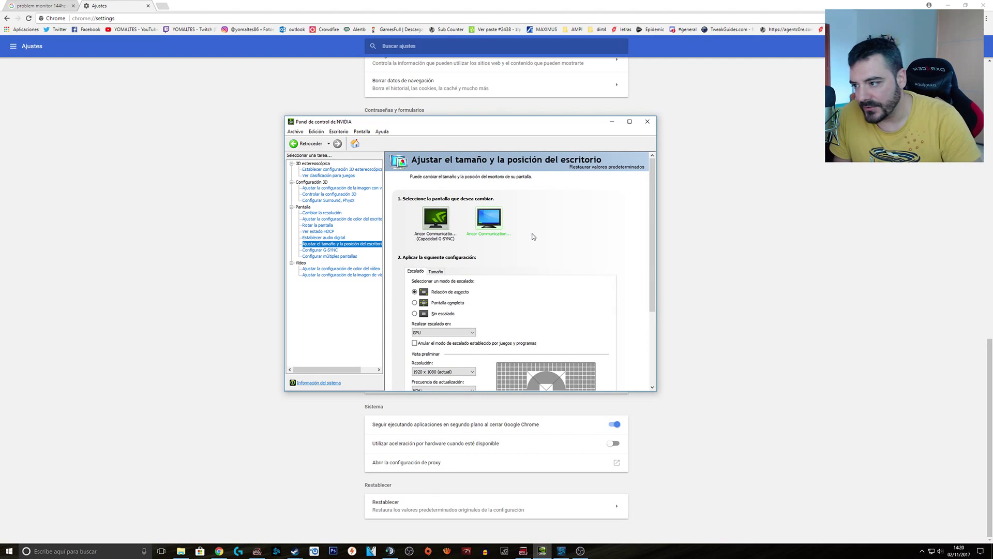
left_click(429, 221)
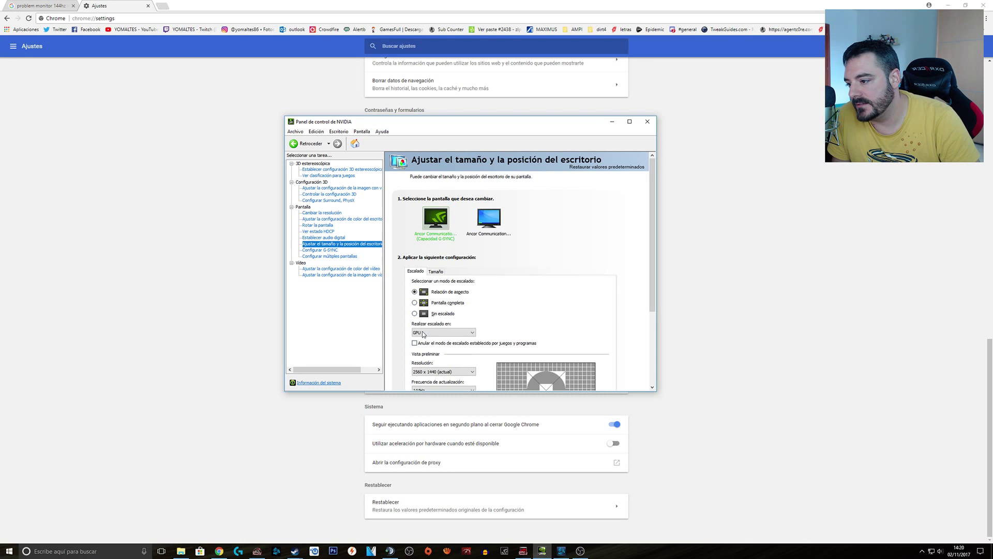
left_click(432, 333)
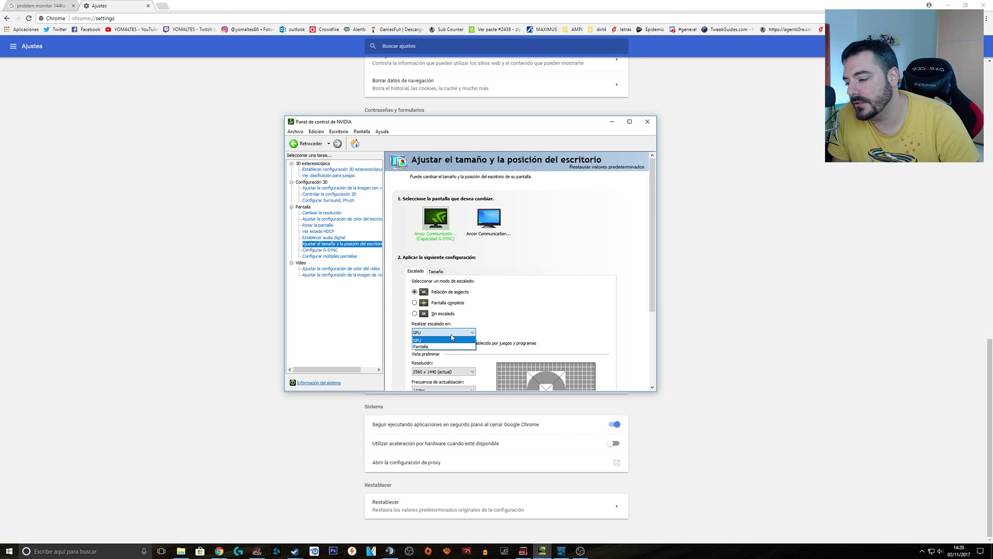
left_click(446, 336)
left_click(440, 332)
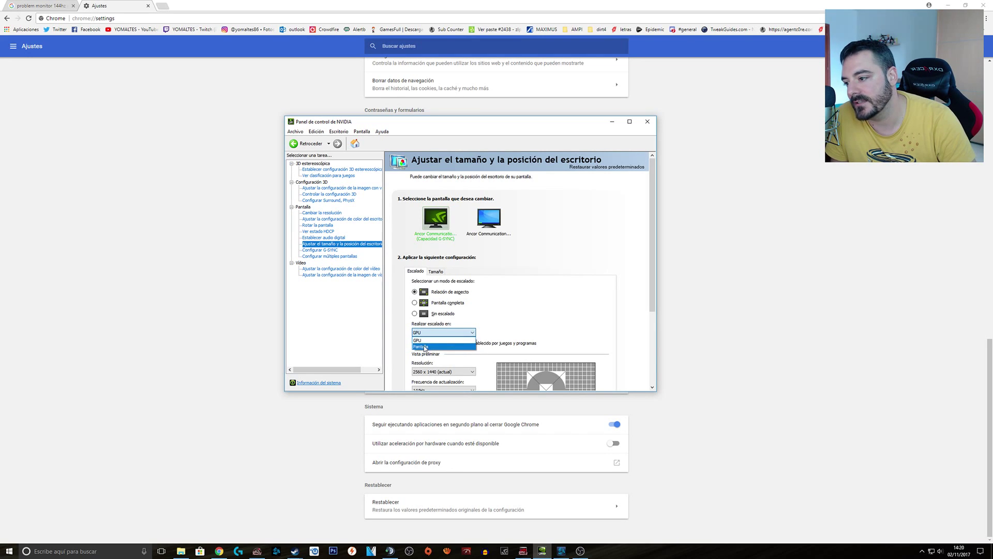
left_click(420, 339)
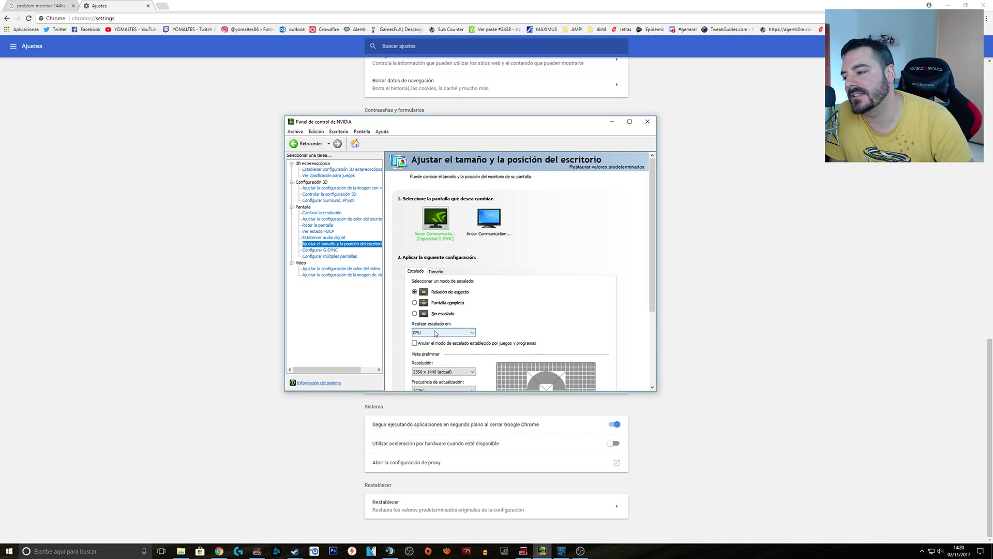
scroll(422, 336, "down", 1)
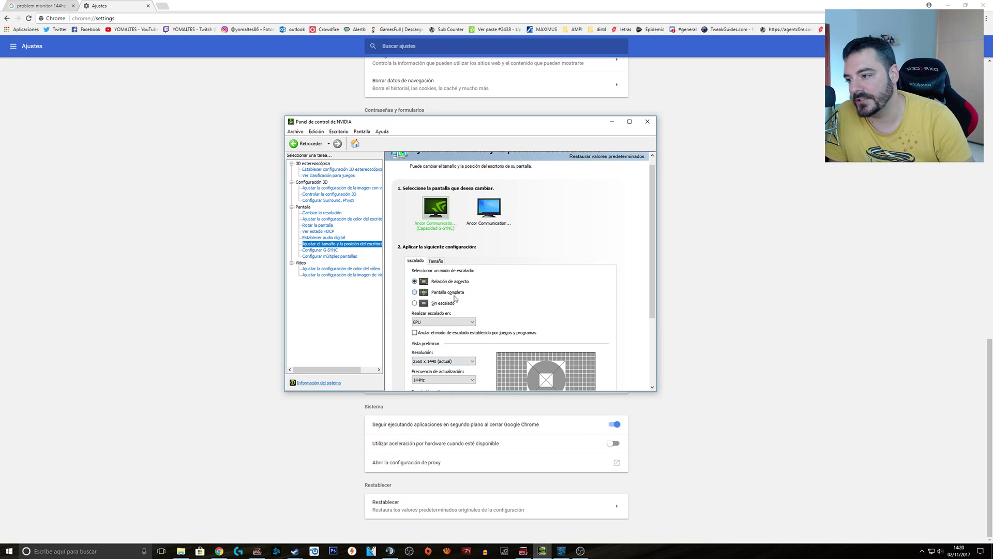
Set the second monitor's 'Realizar escalado en' to GPU as well
left_click(490, 213)
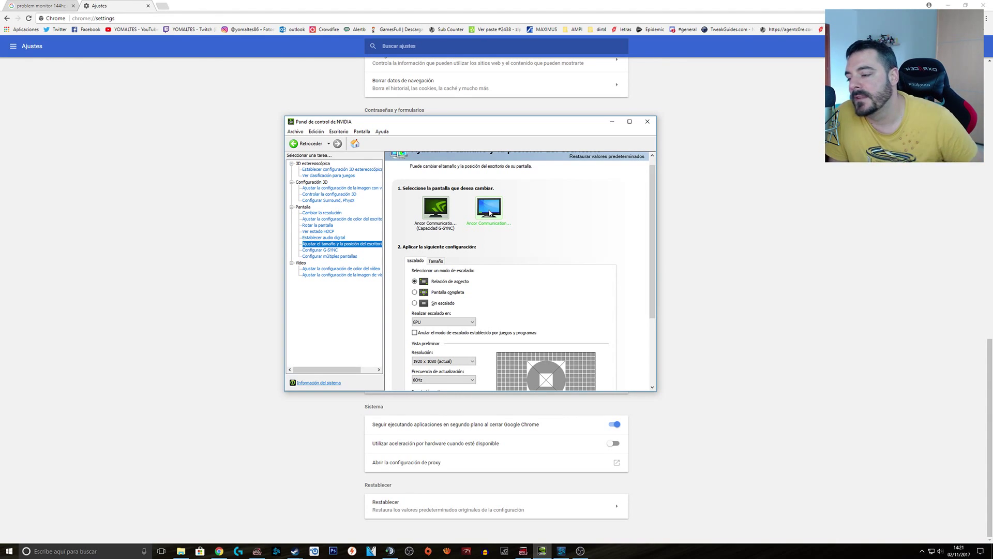
left_click(438, 323)
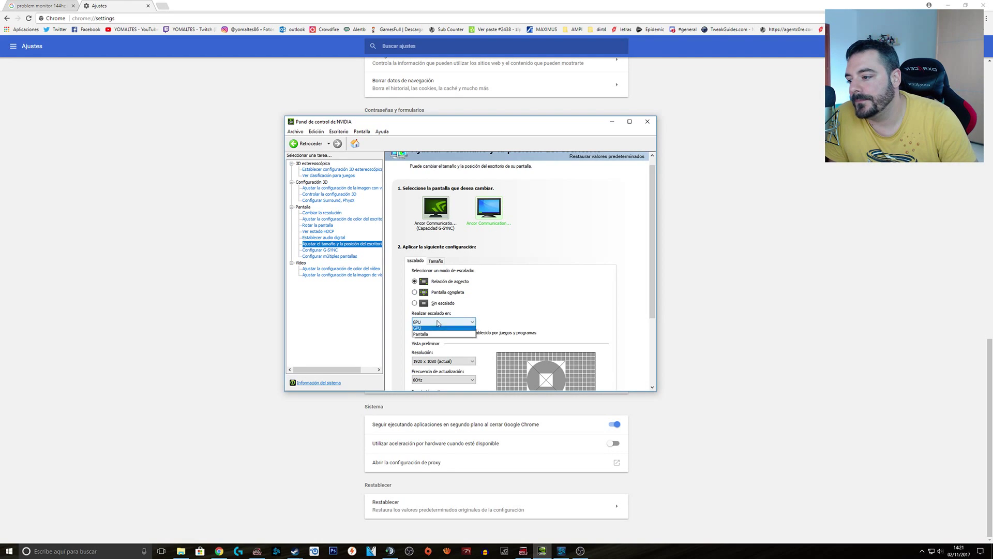
left_click(425, 330)
scroll(496, 297, "down", 2)
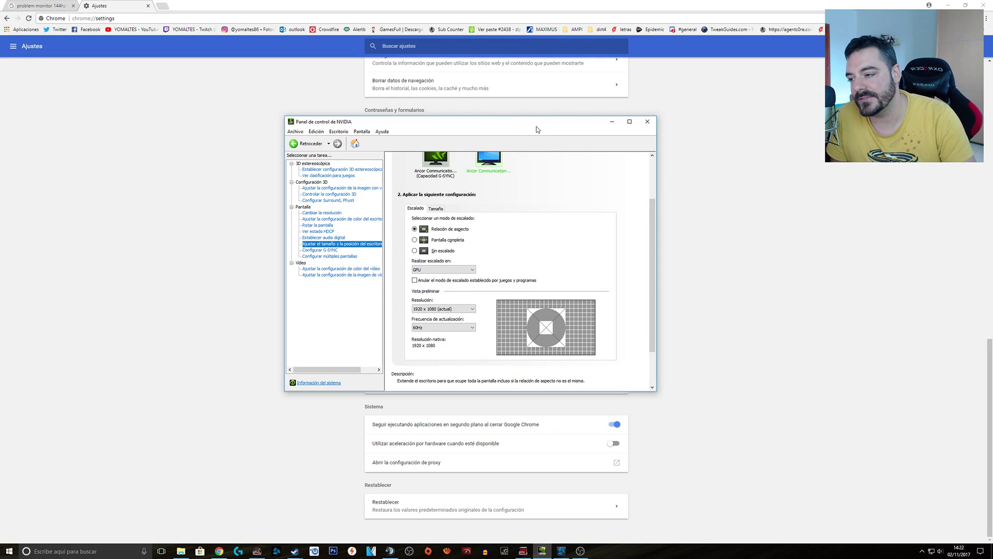
View the G-SYNC monitor's settings (Pantalla scaling, 2560 x 1440, 144Hz), then switch to Chrome settings
scroll(533, 264, "up", 1)
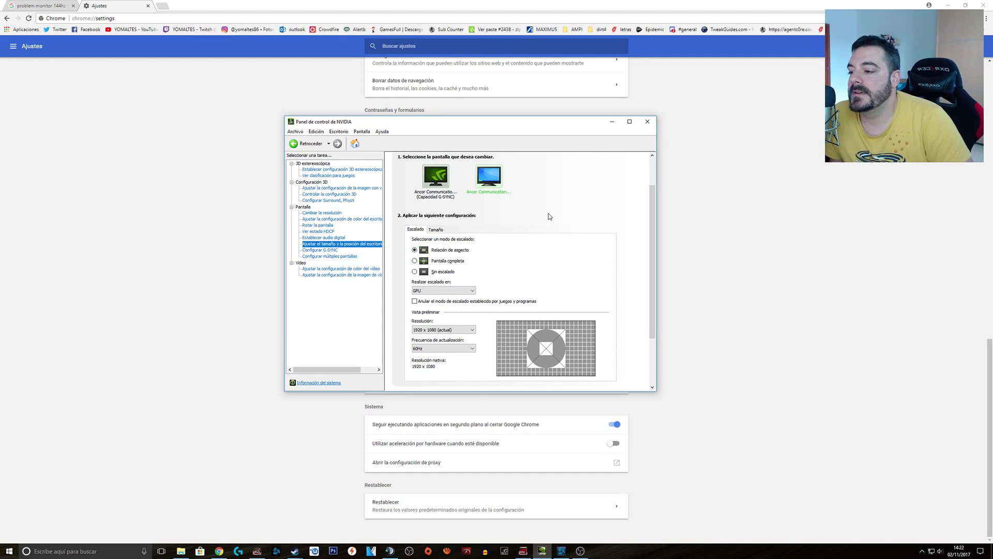
scroll(525, 249, "up", 1)
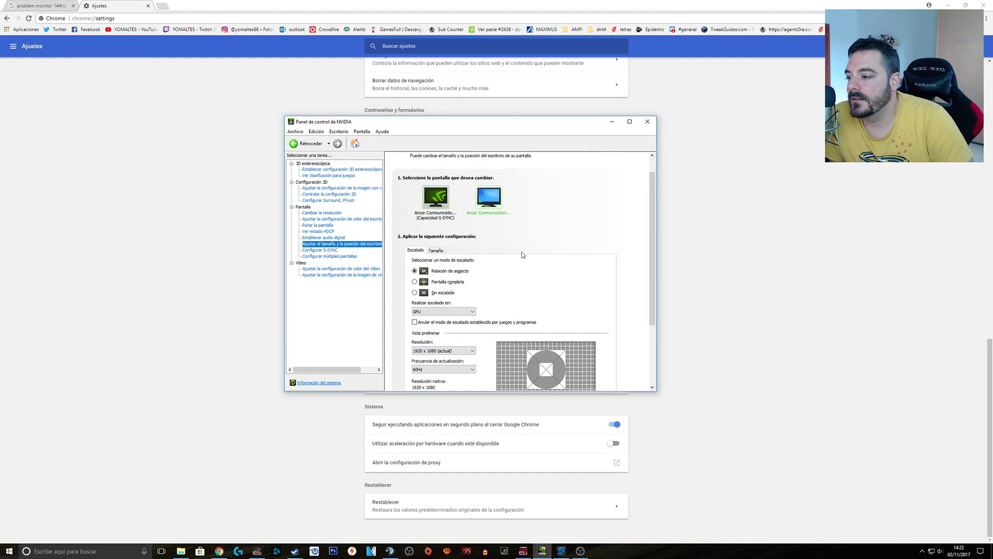
left_click(432, 195)
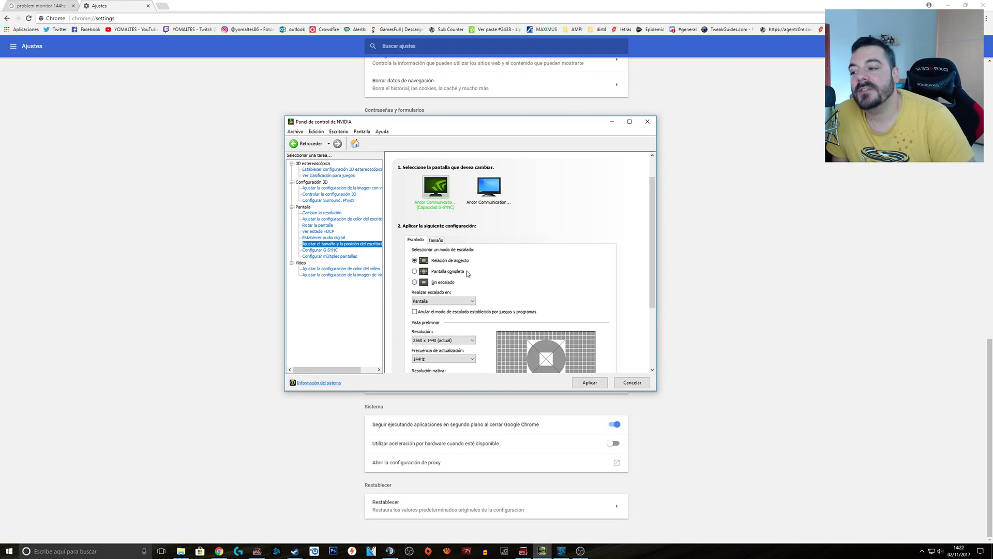
left_click(119, 5)
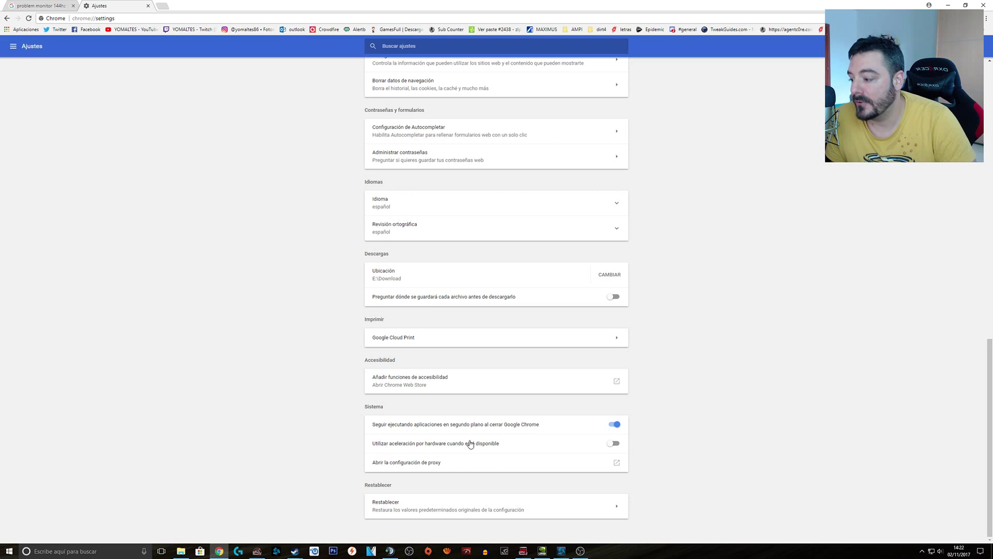
Discard the scaling change with No in Aplicar cambios and return to desktop size and position
left_click(542, 550)
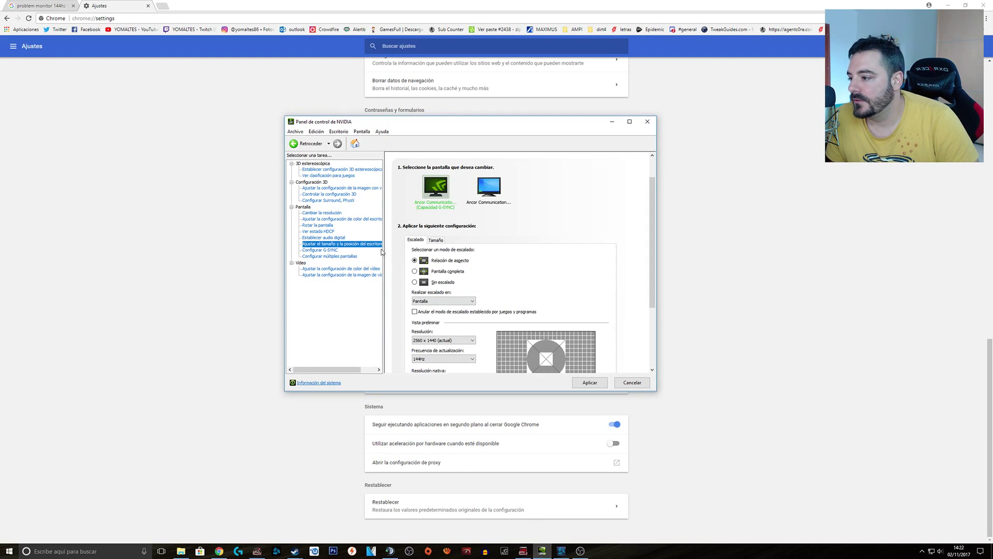
left_click(320, 249)
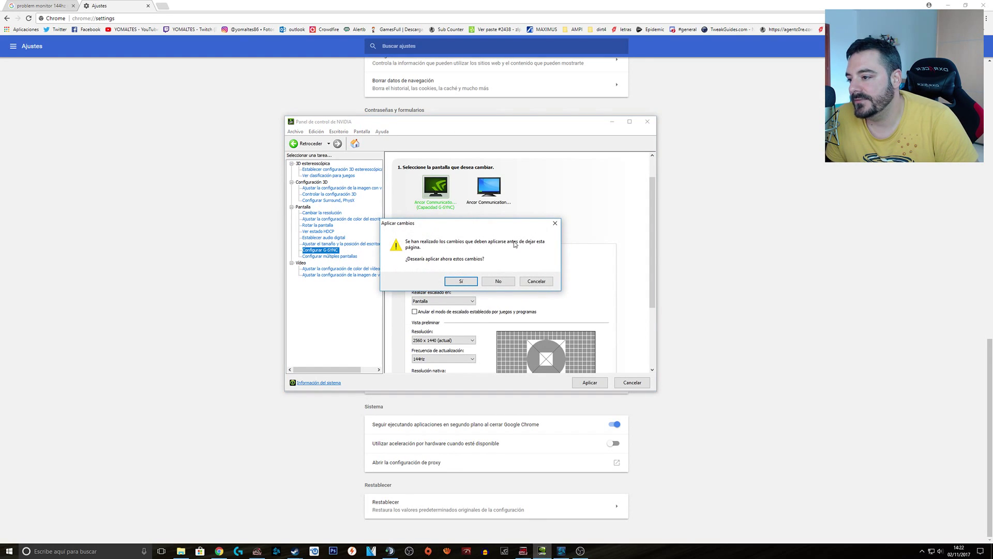
left_click(498, 281)
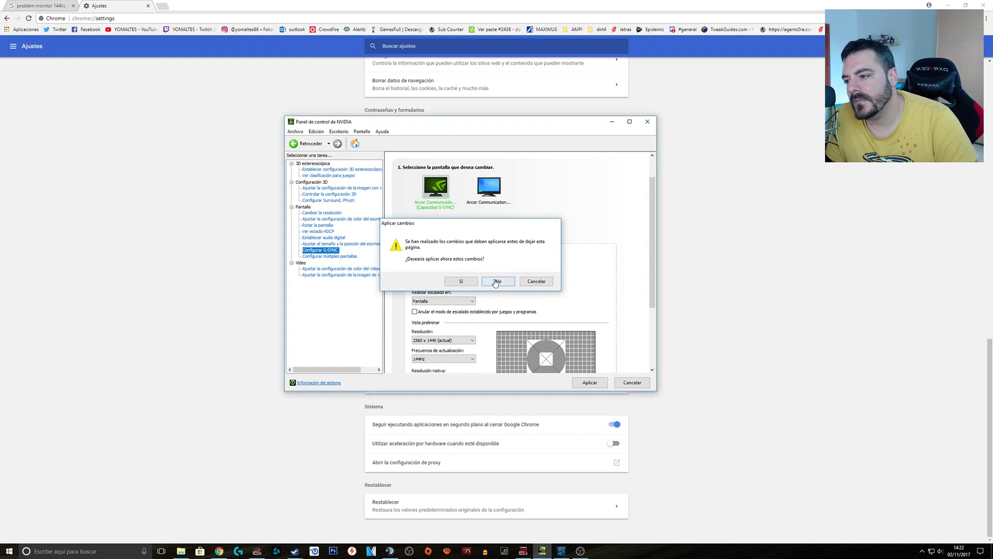
left_click(321, 251)
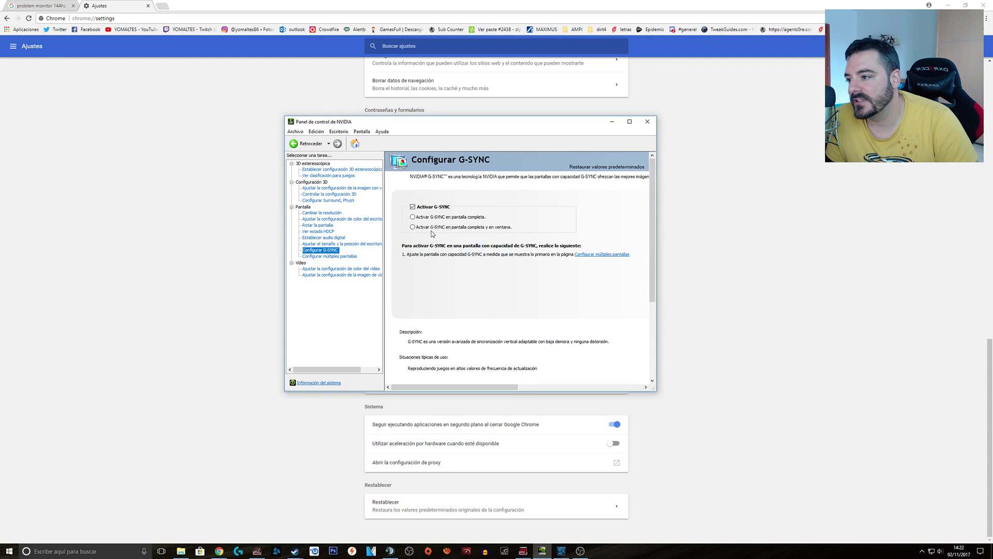
key("Up")
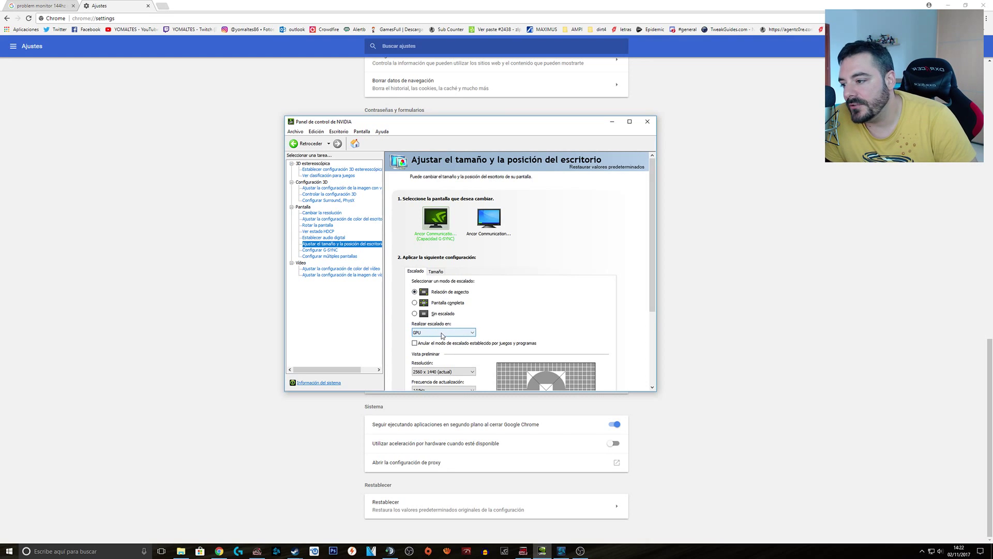
Select the second monitor to confirm aspect-ratio scaling on GPU at 1920 x 1080
left_click(489, 219)
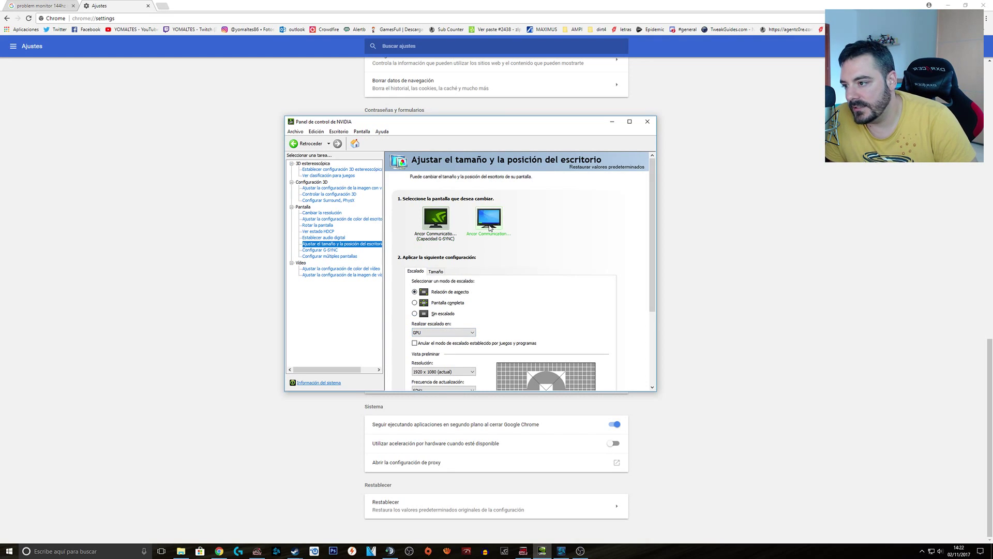